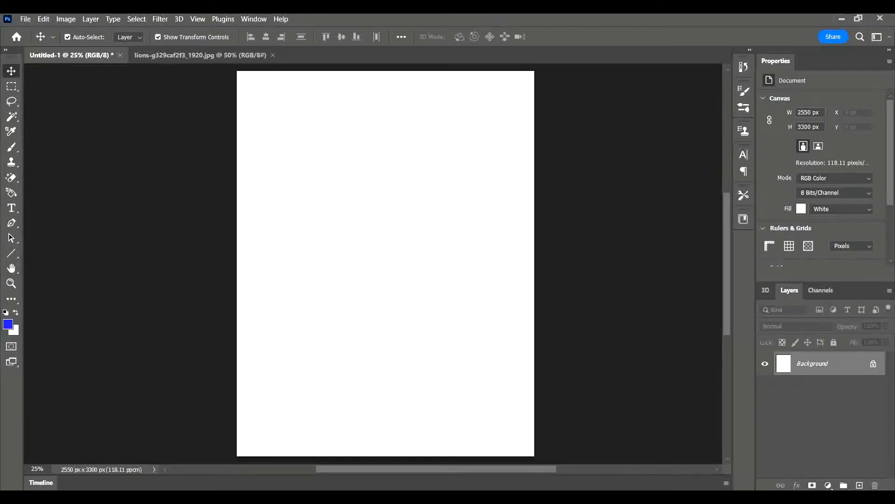
# - Bring up the File menu over the blank white portrait document
pyautogui.click(25, 20)
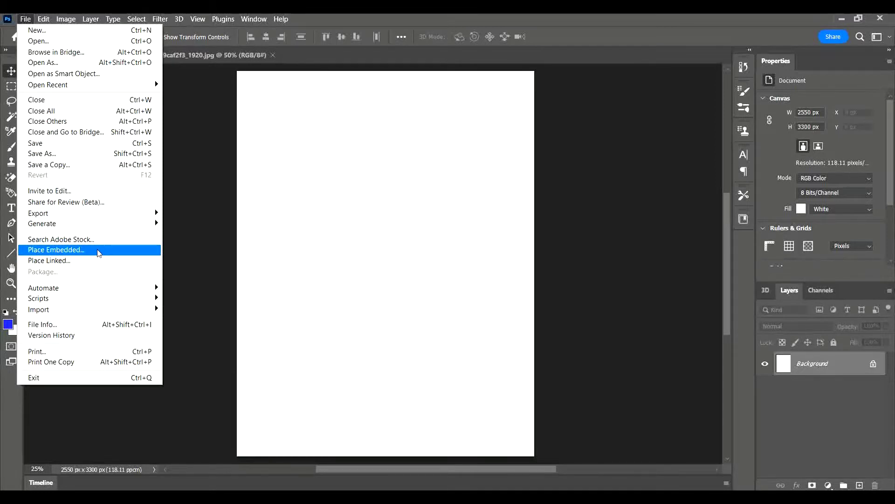
# - Place the two-lions photo from Downloads as an embedded layer and commit it
pyautogui.click(98, 252)
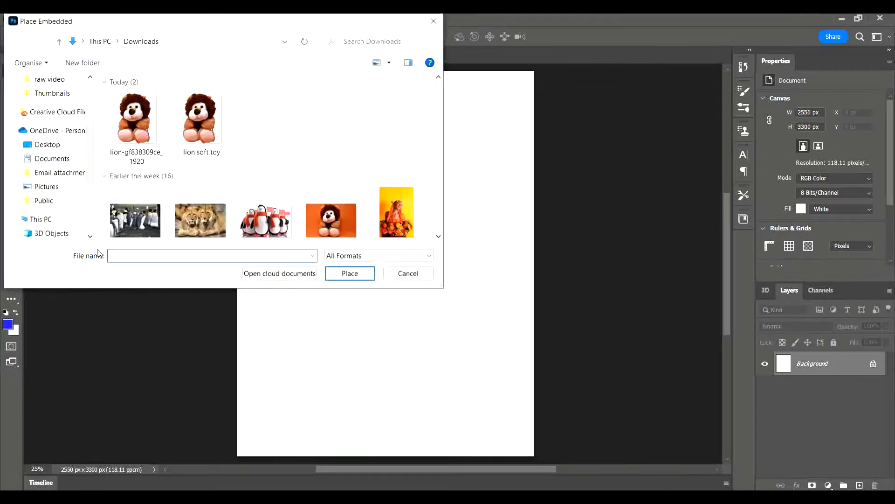
pyautogui.doubleClick(219, 217)
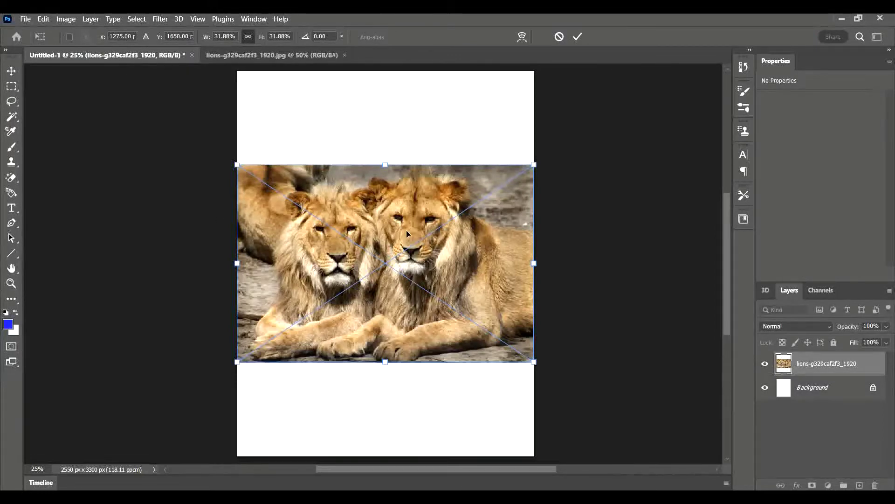
pyautogui.click(826, 390)
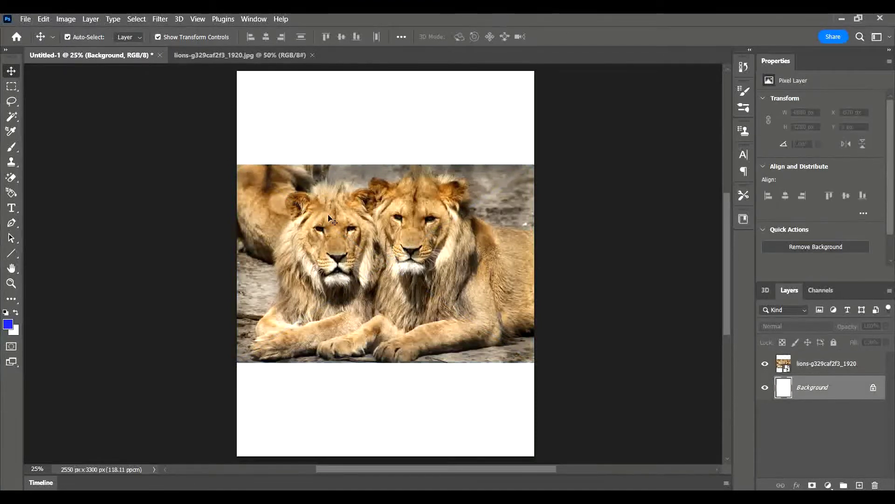
# - Enlarge the lions photo with corner-handle drags until it covers the whole canvas, then commit
pyautogui.click(348, 260)
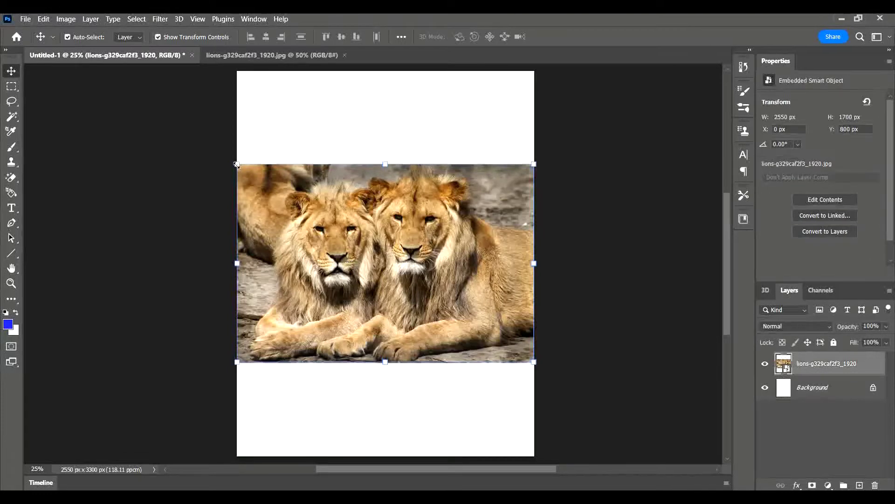
pyautogui.moveTo(236, 164); pyautogui.dragTo(114, 83)
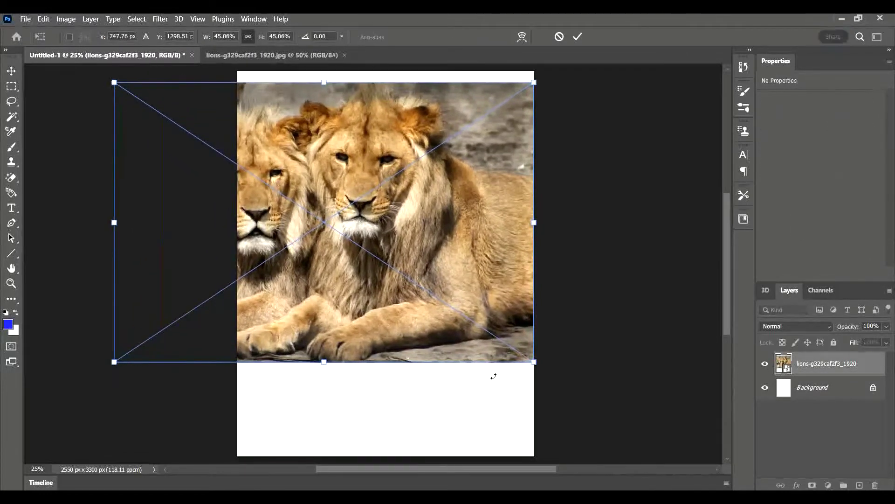
pyautogui.moveTo(534, 362); pyautogui.dragTo(695, 467)
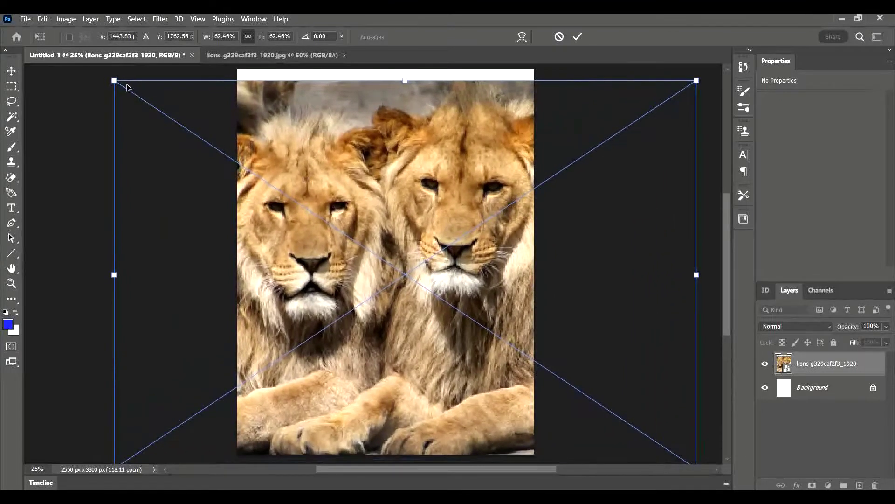
pyautogui.moveTo(115, 80); pyautogui.dragTo(87, 64)
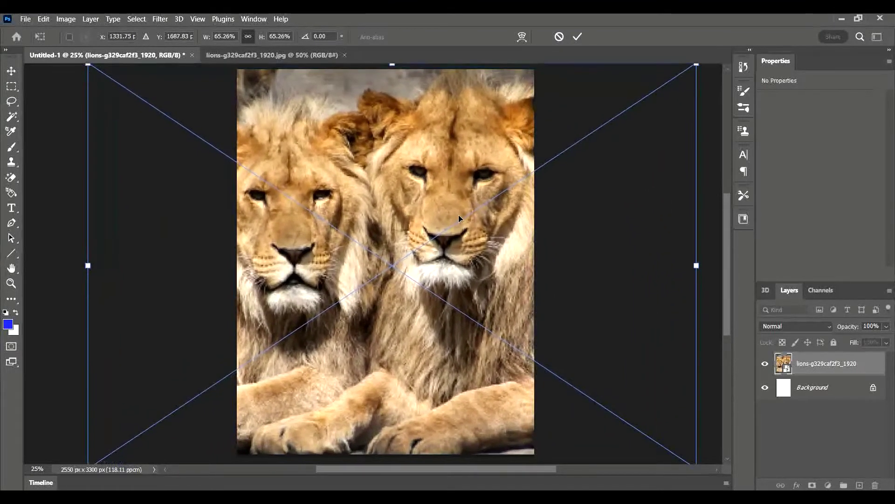
pyautogui.click(822, 394)
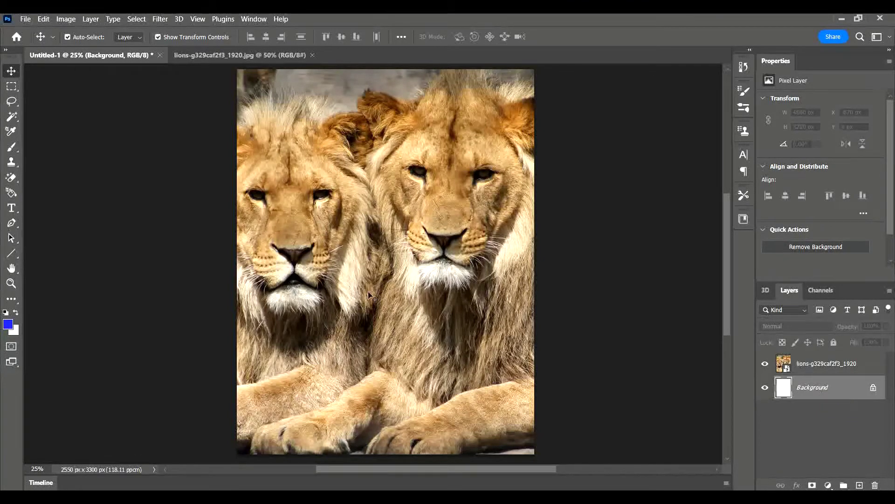
# - Place the 'lion soft toy' image from Downloads as an embedded layer
pyautogui.click(27, 19)
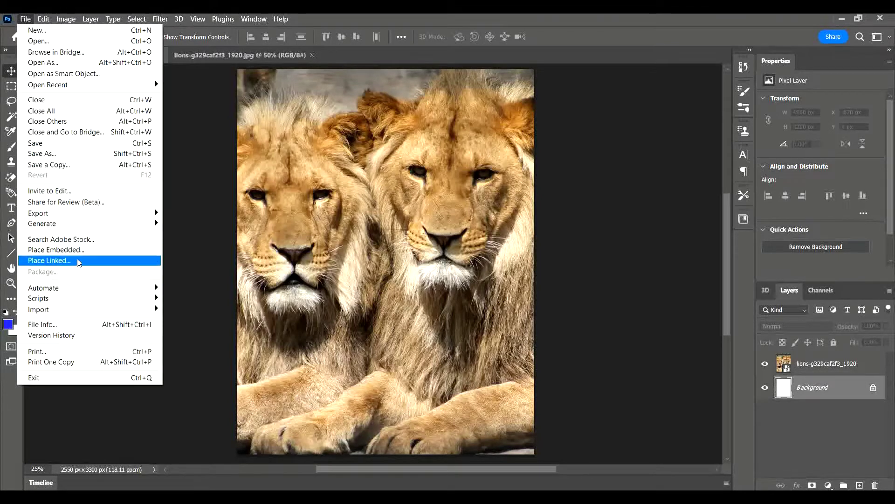
pyautogui.click(88, 251)
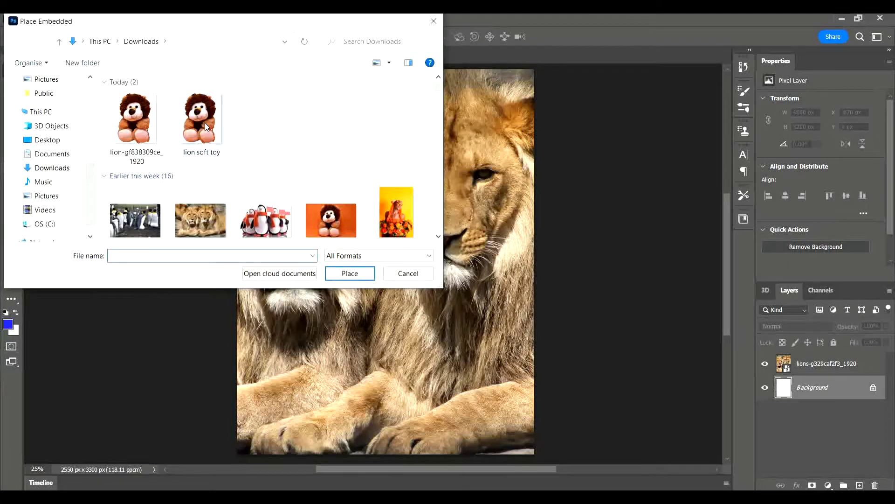
pyautogui.doubleClick(206, 123)
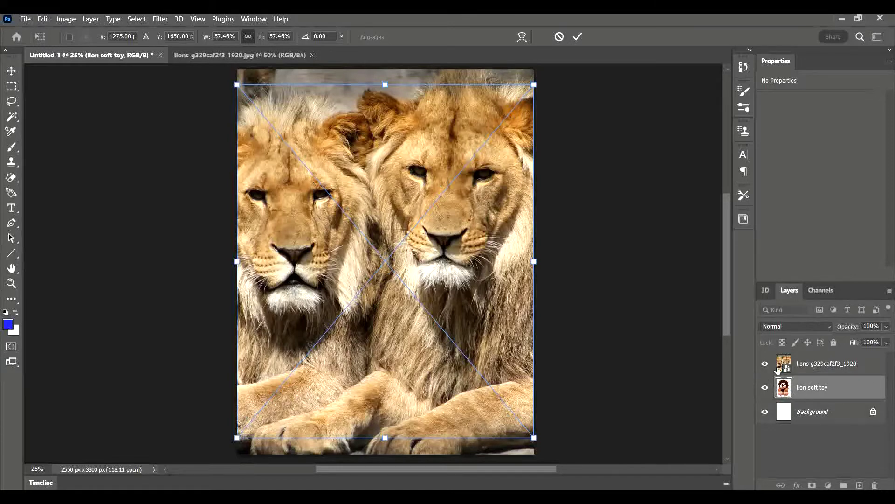
# - Move the soft toy layer above the lions, shrink it to about a third, and centre it
pyautogui.press('Return')
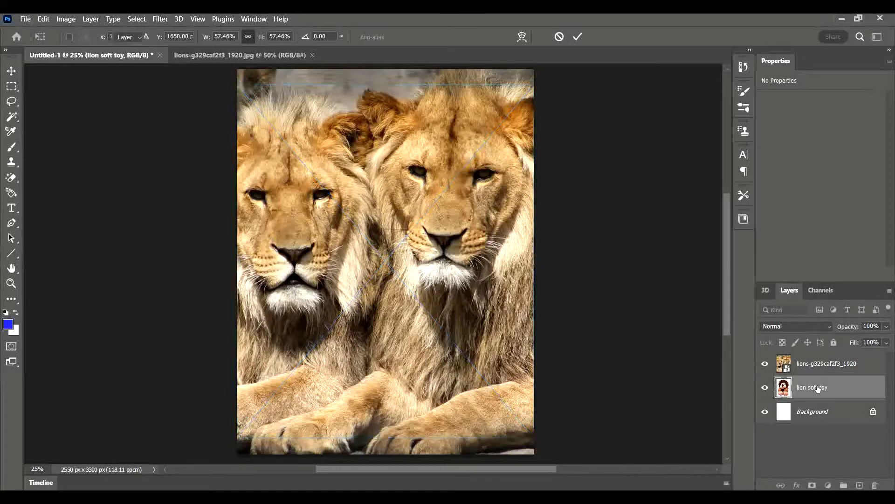
pyautogui.moveTo(816, 388); pyautogui.dragTo(830, 351)
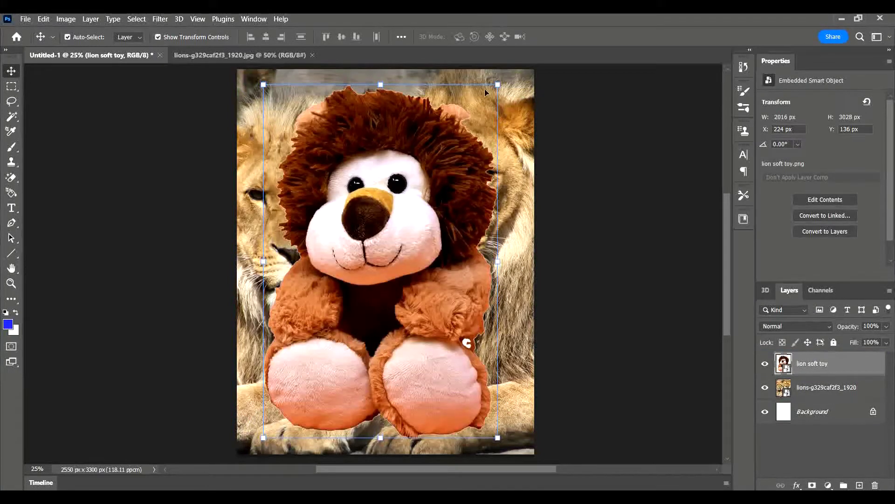
pyautogui.moveTo(497, 84); pyautogui.dragTo(522, 116)
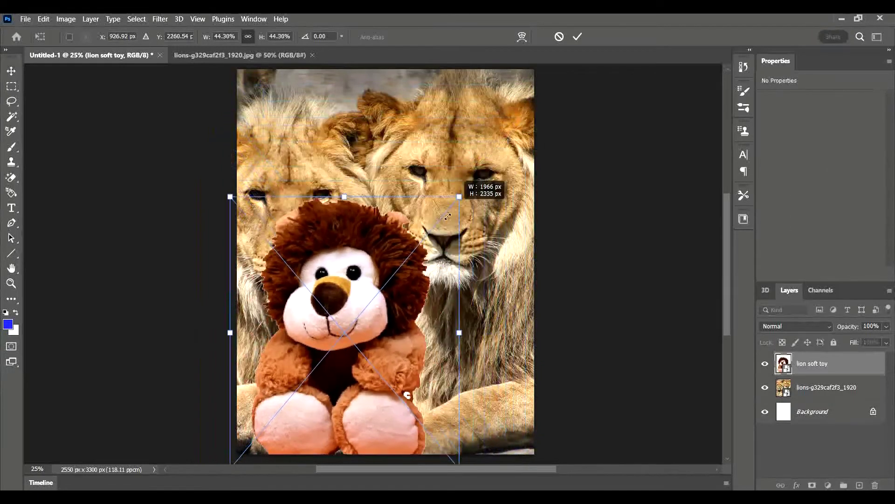
pyautogui.moveTo(522, 117); pyautogui.dragTo(395, 283)
pyautogui.moveTo(307, 374); pyautogui.dragTo(368, 320)
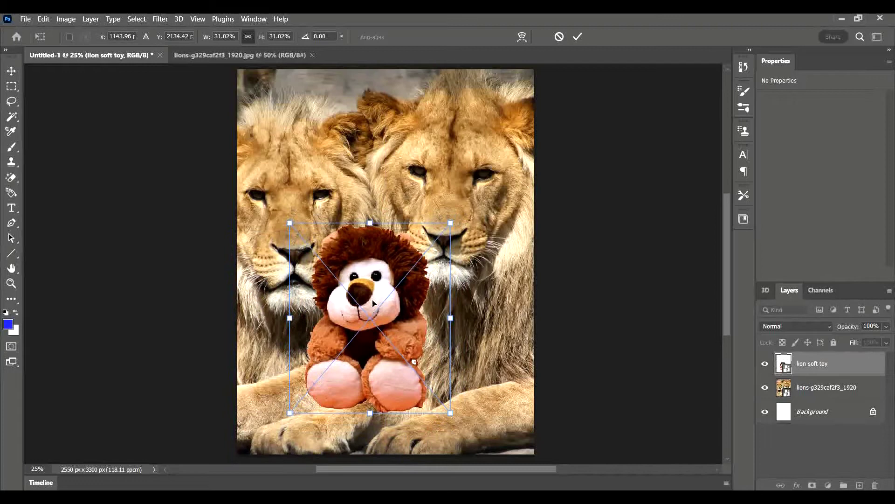
pyautogui.click(809, 412)
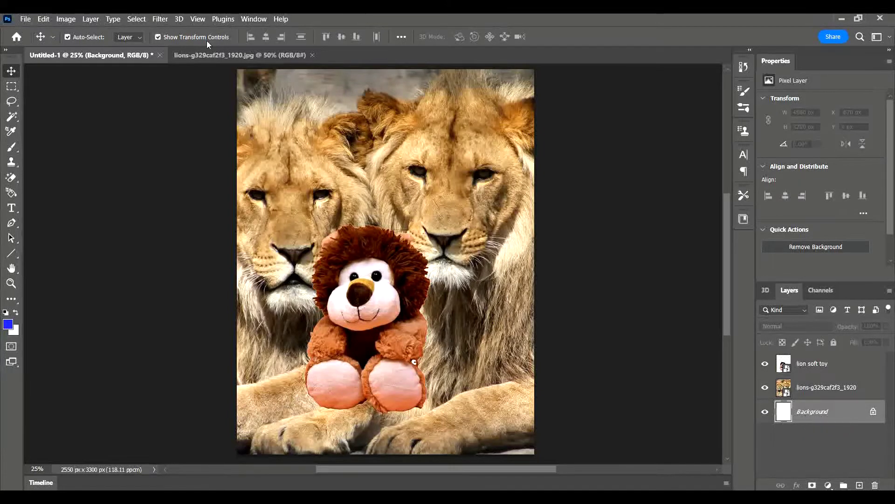
# - Switch between the original lions photo and the lions-and-toy composite documents
pyautogui.click(213, 55)
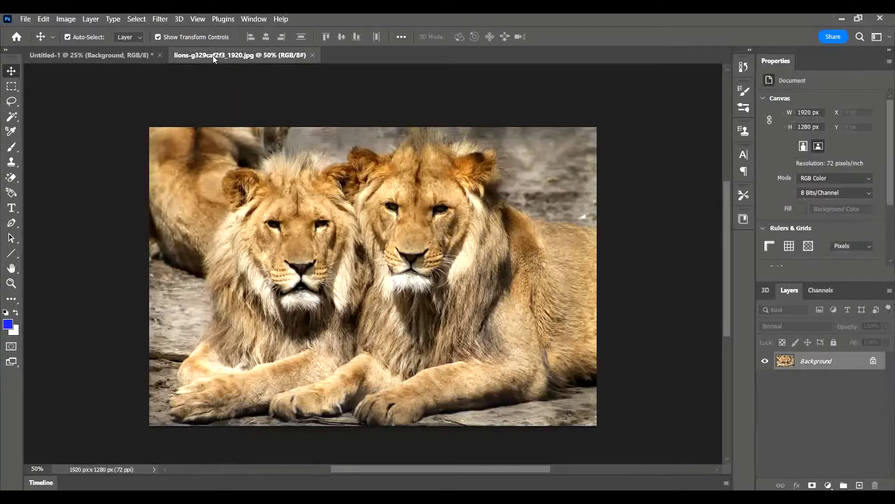
pyautogui.click(105, 56)
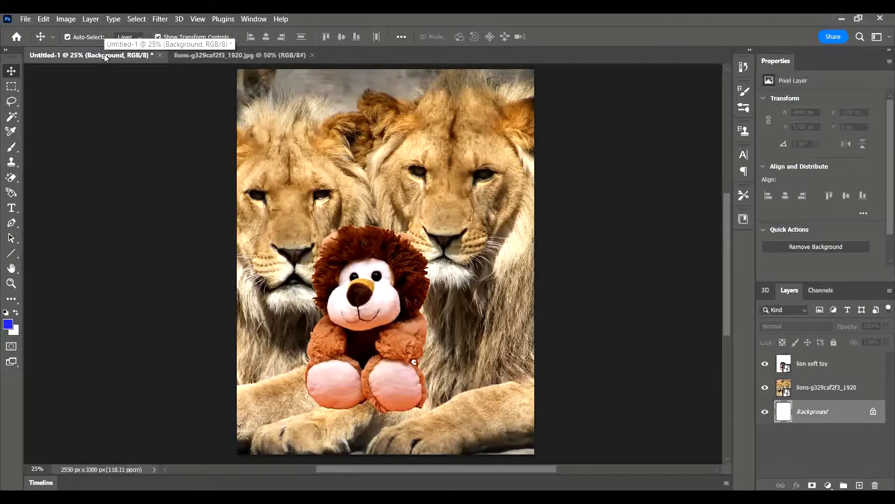
pyautogui.click(208, 56)
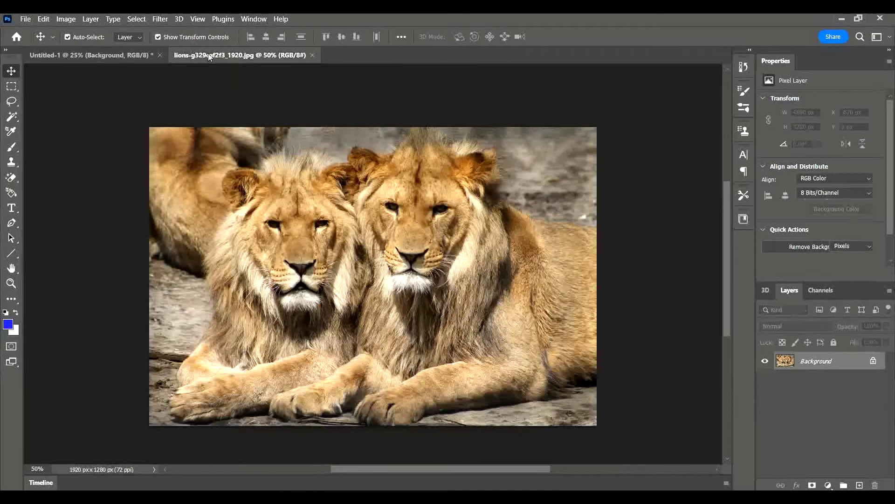
# - Open the penguins image tilda-g350c10556_1920 as a separate document
pyautogui.click(26, 21)
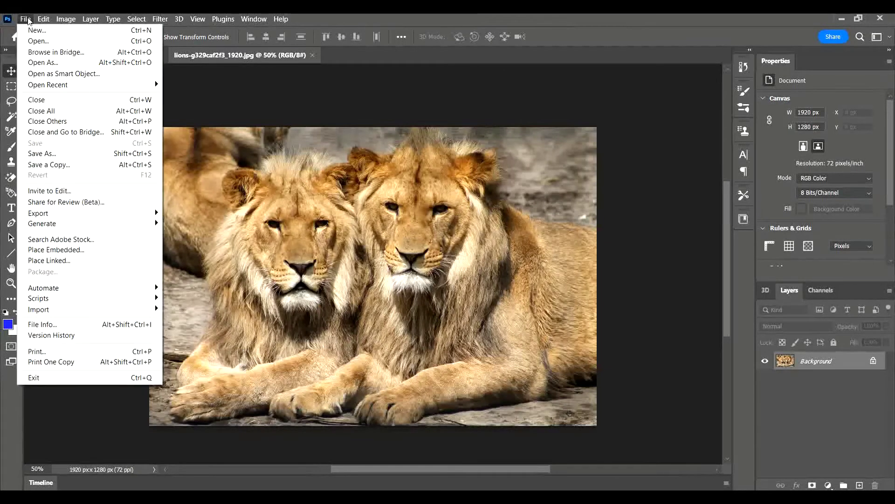
pyautogui.click(41, 42)
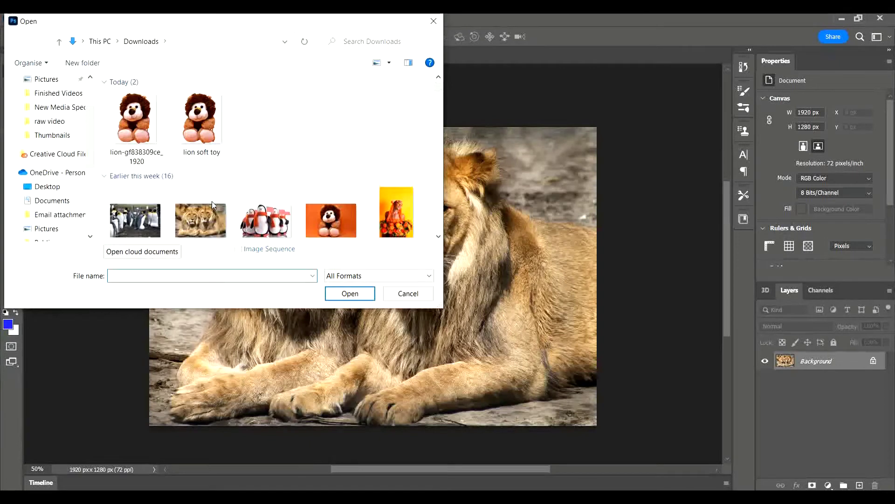
pyautogui.click(275, 229)
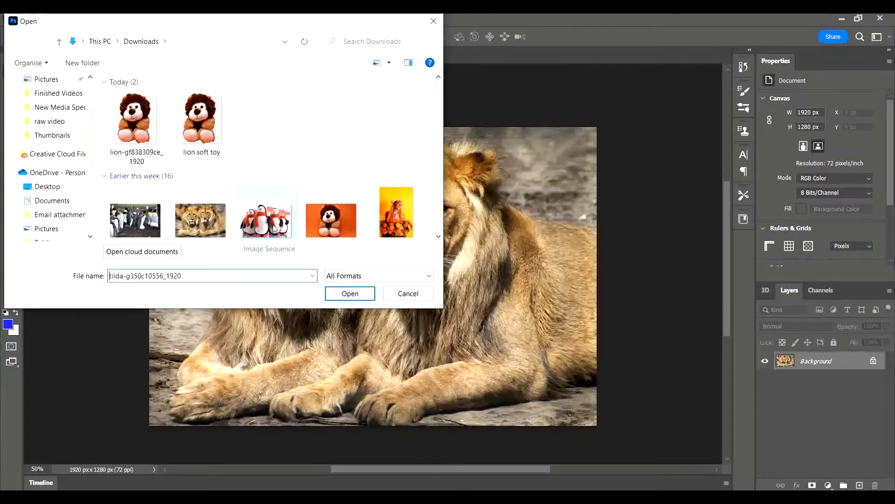
pyautogui.doubleClick(273, 227)
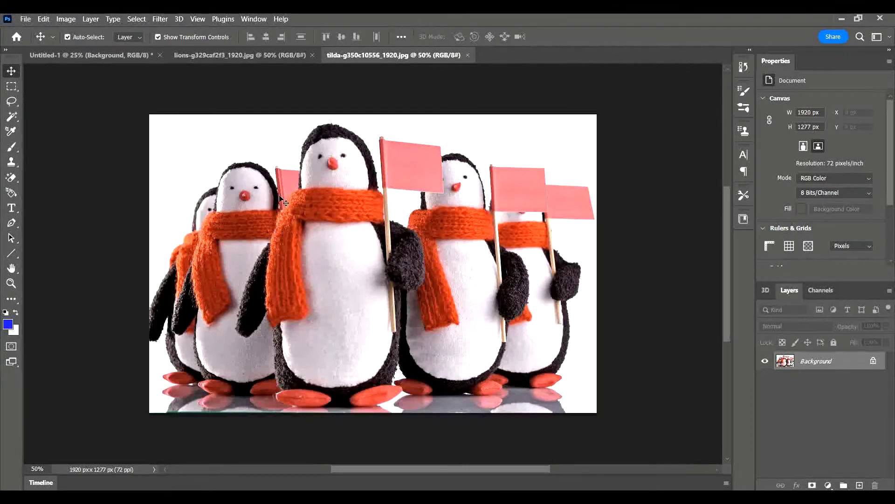
pyautogui.click(99, 55)
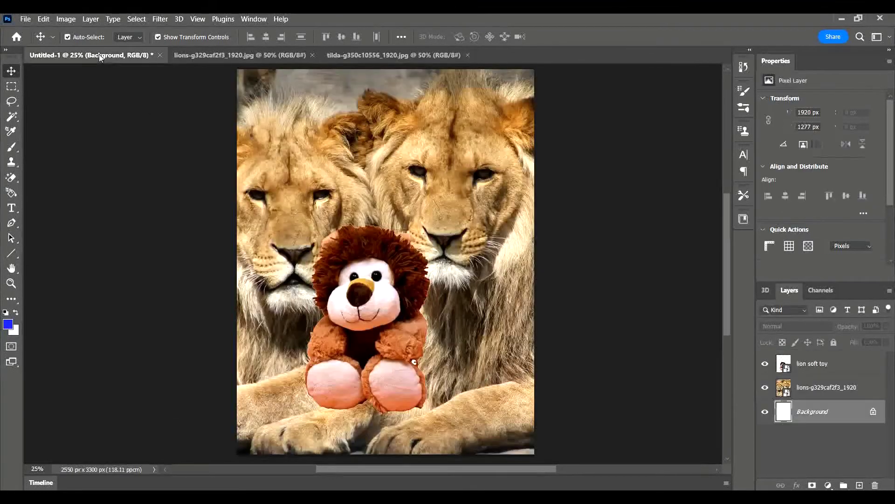
pyautogui.click(357, 55)
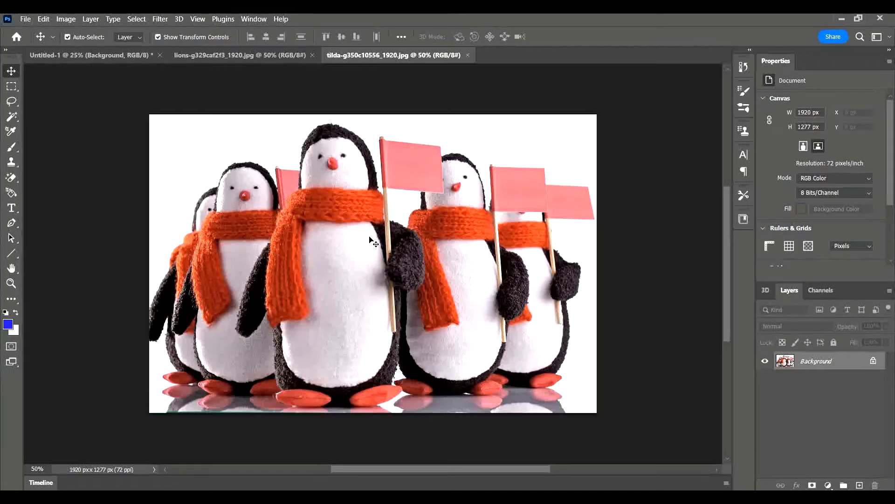
pyautogui.moveTo(370, 242); pyautogui.dragTo(188, 106)
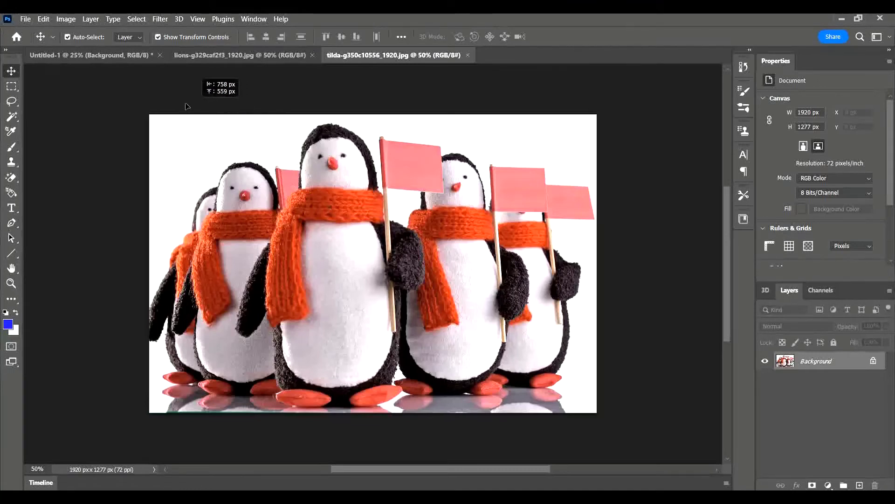
pyautogui.moveTo(187, 106); pyautogui.dragTo(109, 61)
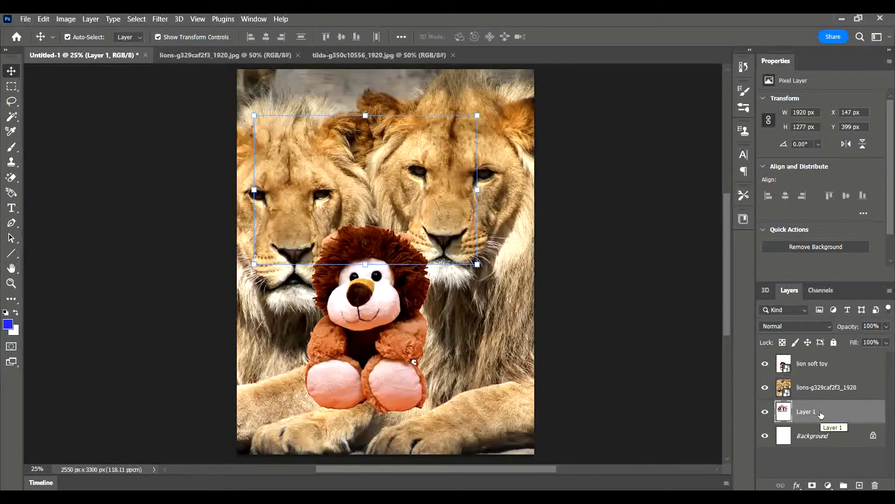
pyautogui.moveTo(820, 415); pyautogui.dragTo(833, 351)
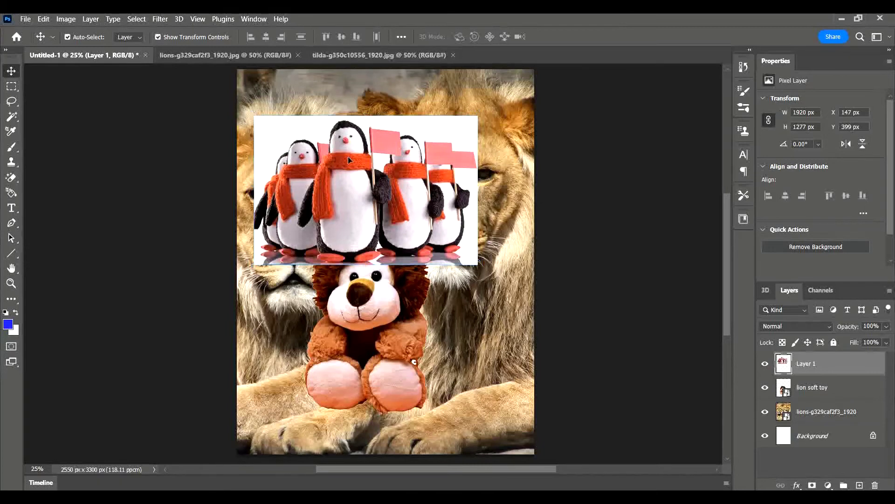
pyautogui.moveTo(347, 156); pyautogui.dragTo(386, 266)
# - Delete the old penguins layer and drag the penguins image into the composite as the top layer
pyautogui.press('Delete')
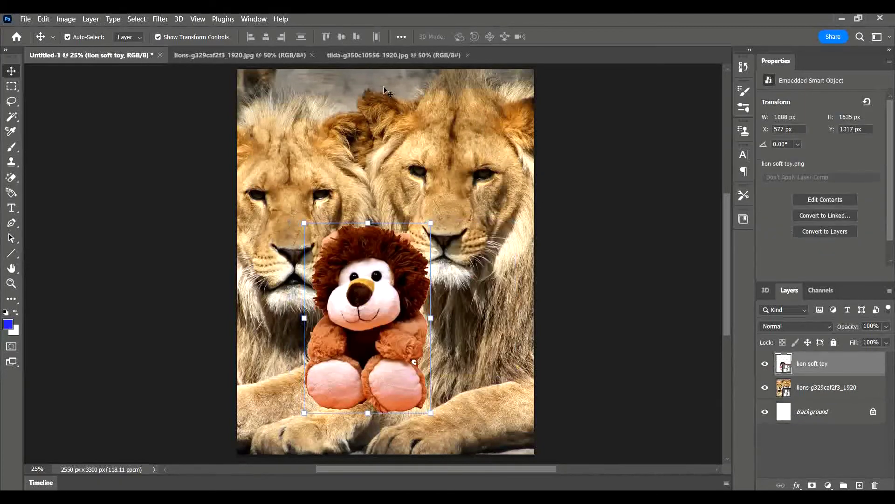
pyautogui.click(376, 54)
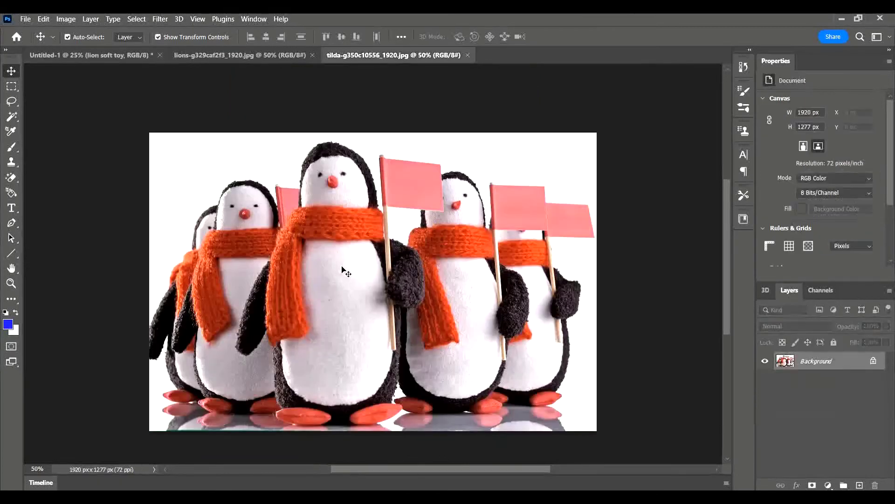
pyautogui.moveTo(354, 281); pyautogui.dragTo(113, 60)
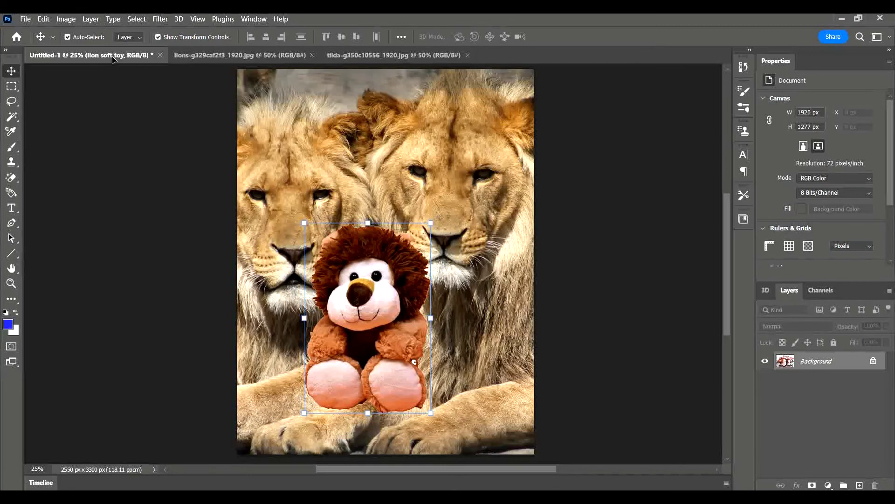
pyautogui.moveTo(113, 60); pyautogui.dragTo(339, 184)
pyautogui.moveTo(338, 183)
pyautogui.mouseDown()
pyautogui.moveTo(361, 290)
pyautogui.moveTo(315, 189)
pyautogui.moveTo(416, 259)
pyautogui.moveTo(397, 294)
pyautogui.moveTo(349, 188)
pyautogui.moveTo(342, 195)
pyautogui.mouseUp()
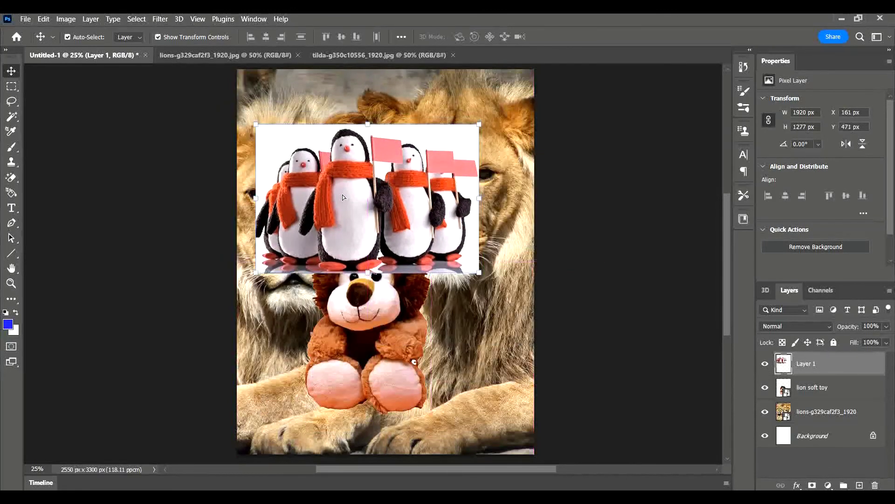